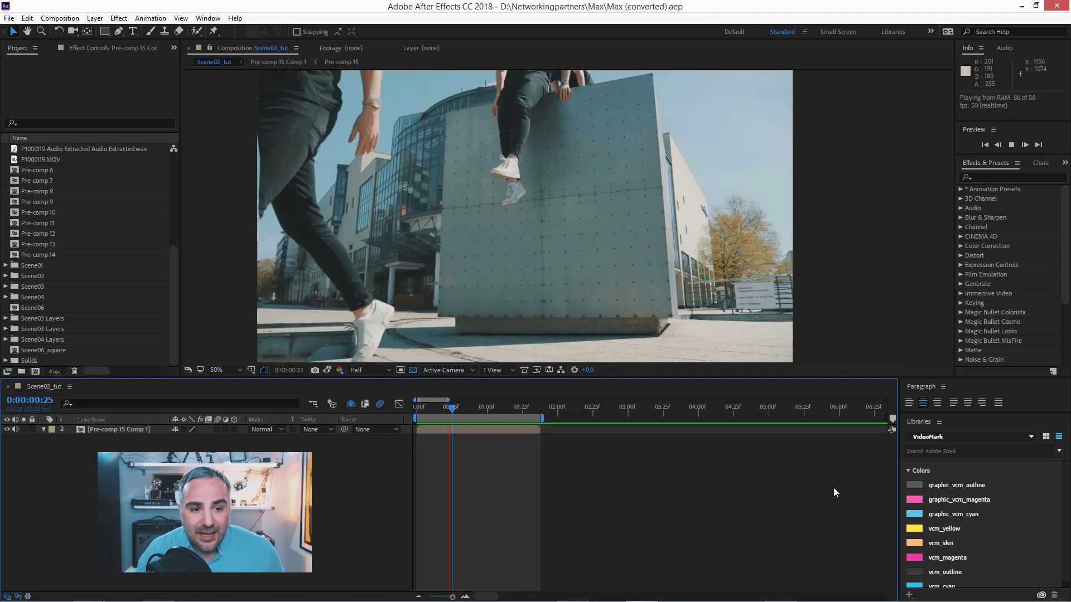
- Stop the preview and enable Time Remapping on the Pre-comp 15 Comp 1 layer
left_click(426, 486)
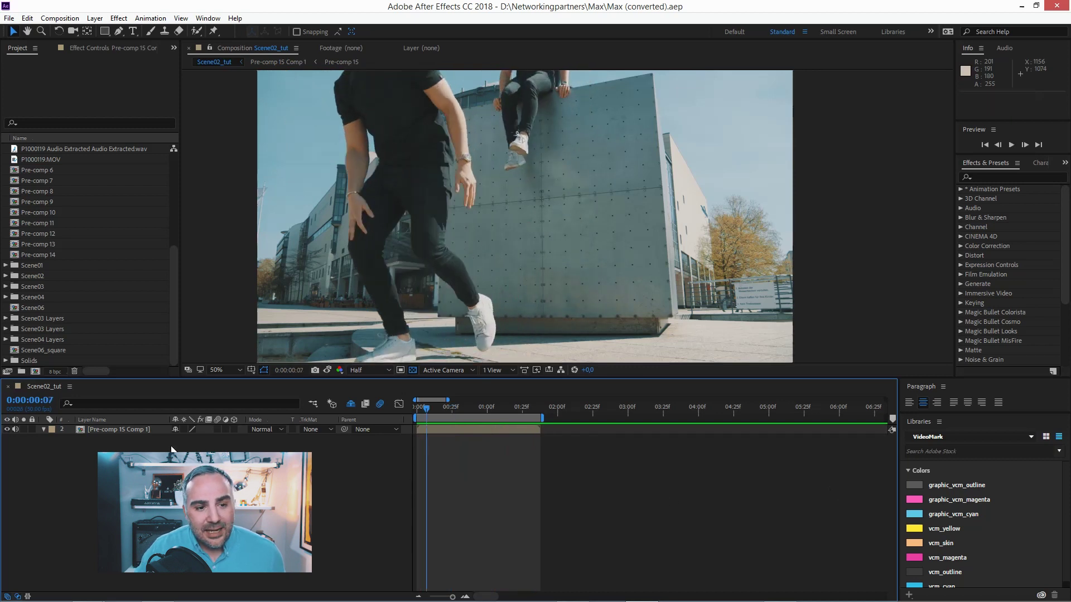
left_click(115, 429)
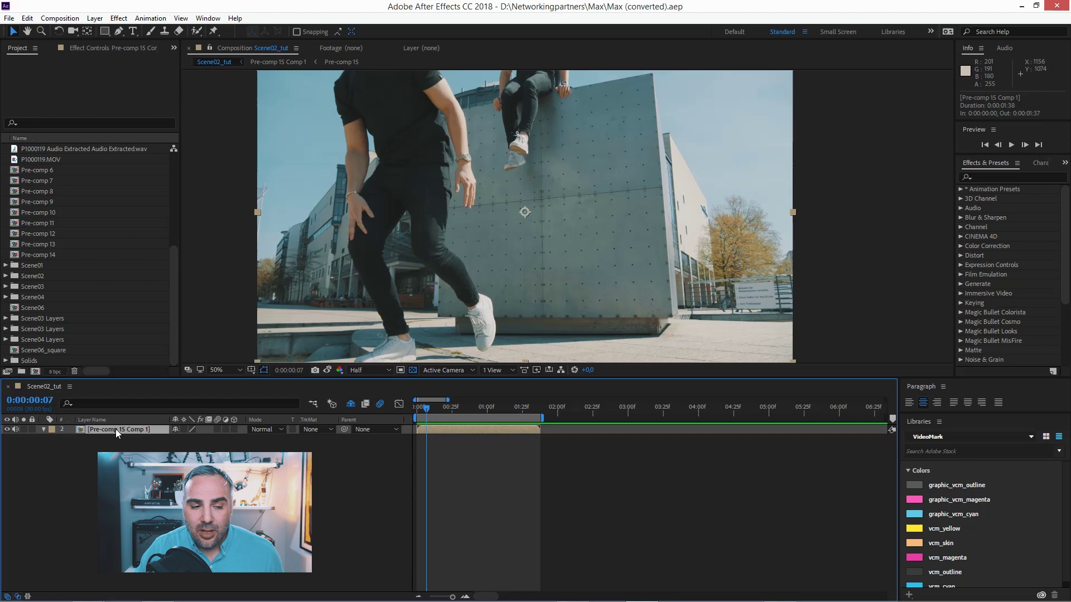
right_click(115, 429)
mouse_move(161, 212)
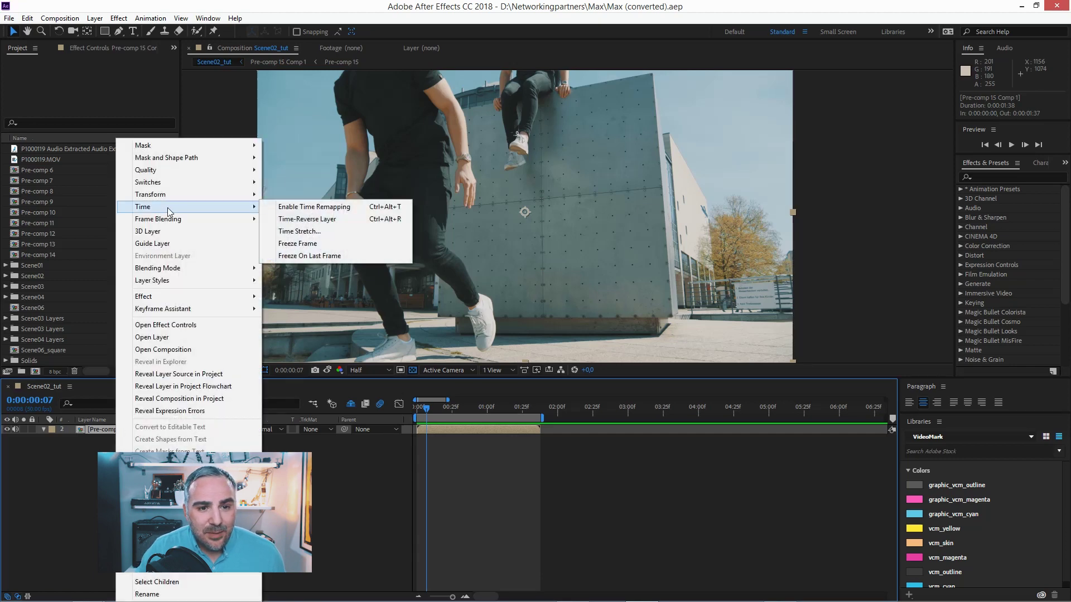
left_click(309, 209)
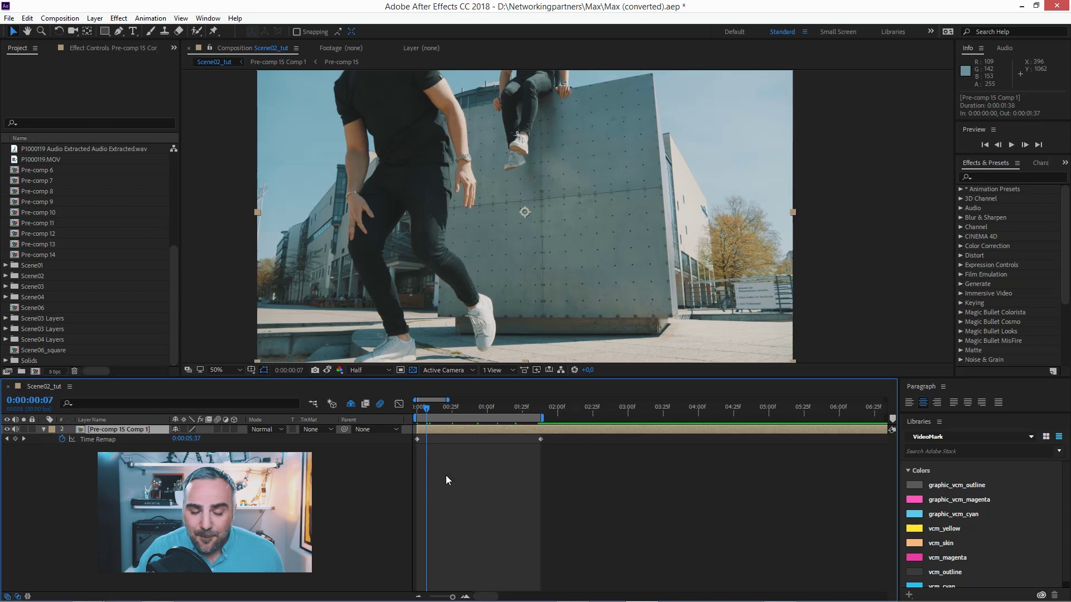
- At time 0, start a loopOut() expression on the layer's Time Remap property
left_click_drag(442, 417, 414, 418)
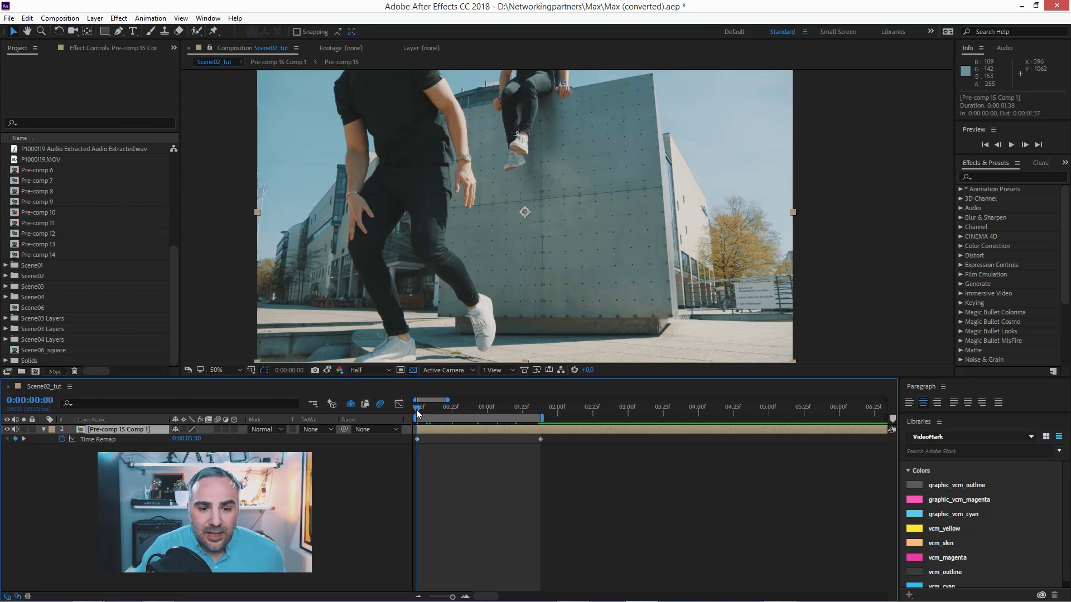
left_click(62, 439, "alt")
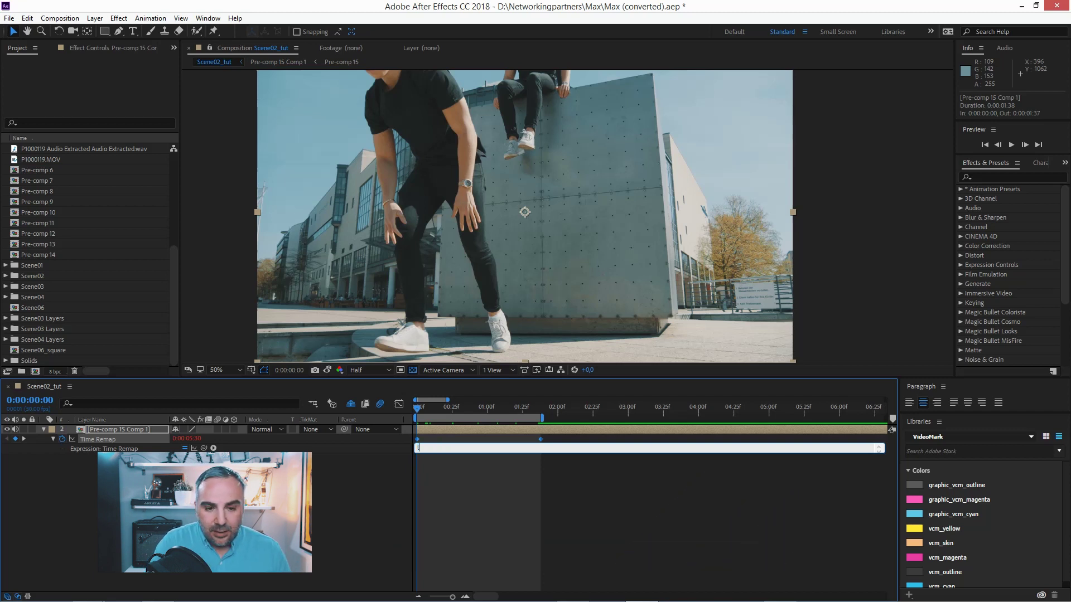
type("loopOut();")
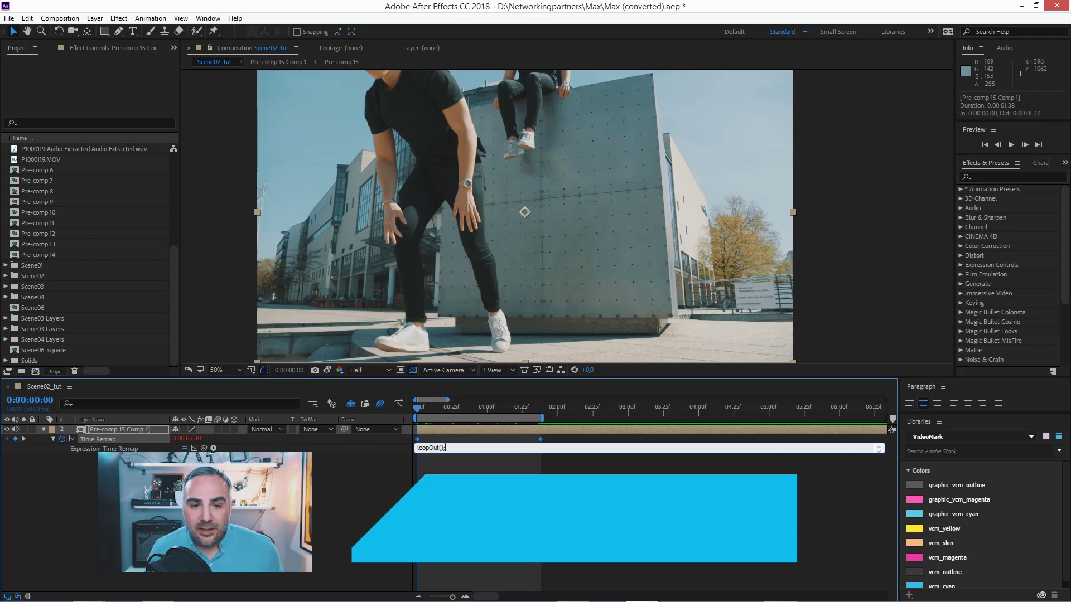
- Commit the loopOut() expression and scrub the zoomed-out timeline to check the loop
left_click(448, 503)
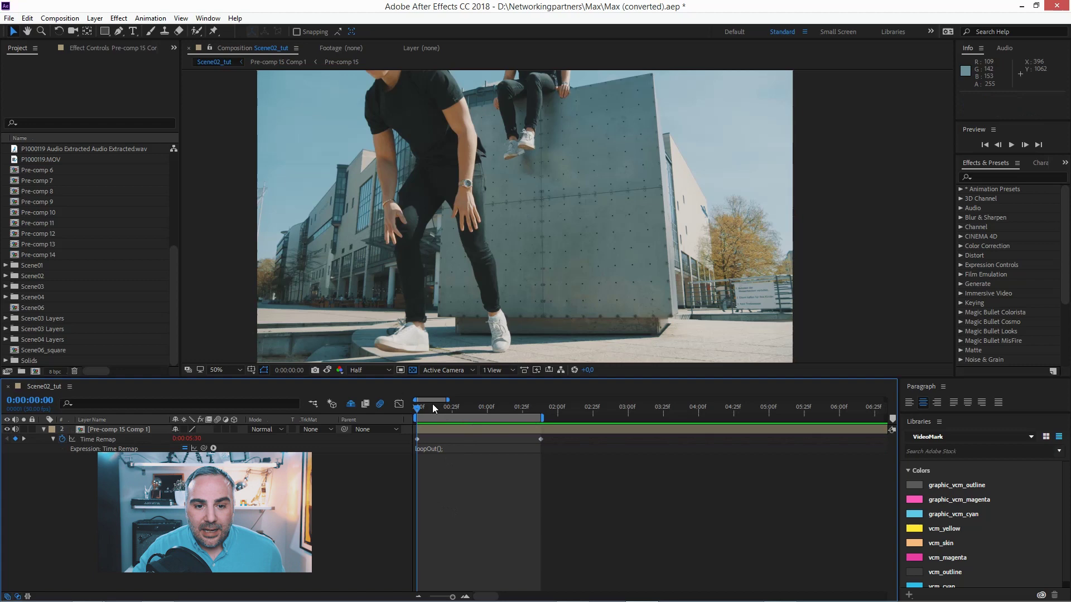
left_click_drag(433, 404, 769, 446)
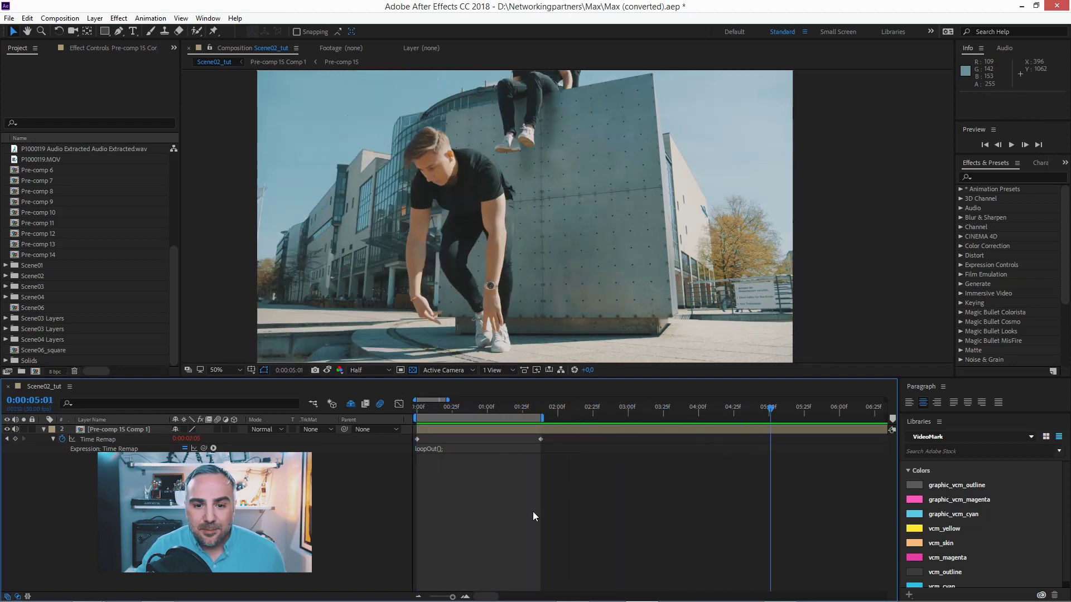
key("semicolon")
left_click_drag(483, 407, 493, 444)
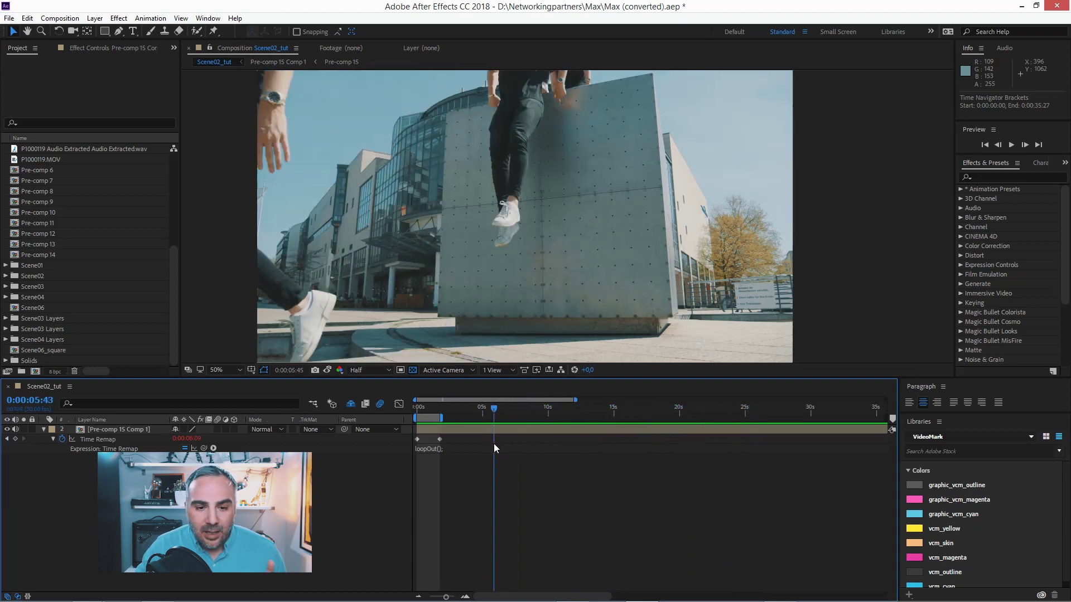
- Set the work area end, preview the looping clip, then undo the time remapping
key("n")
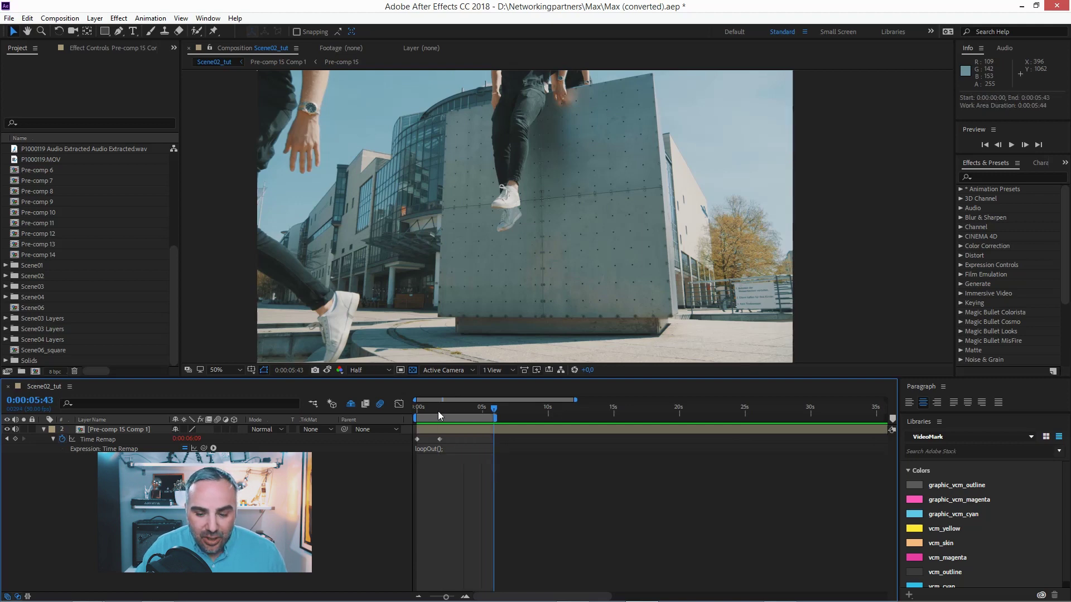
key("space")
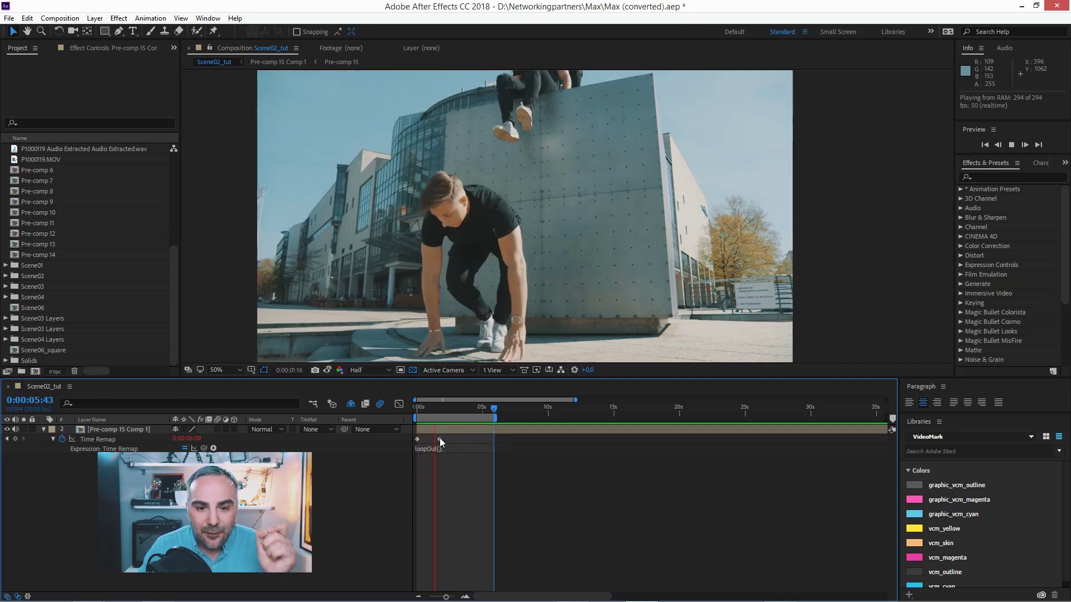
mouse_move(441, 440)
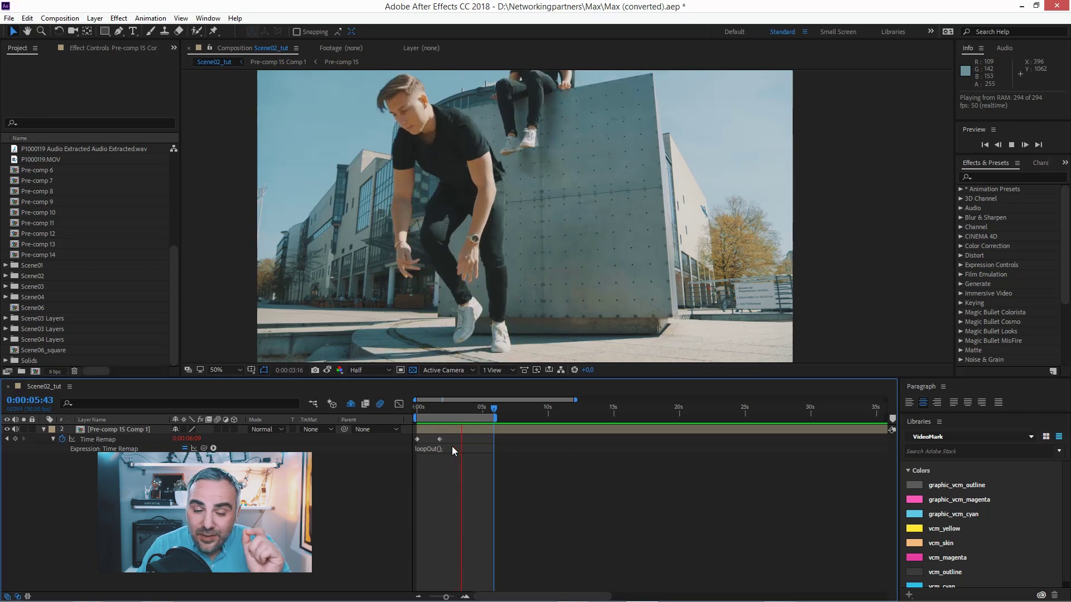
key("space")
key("ctrl+z")
key("ctrl+z")
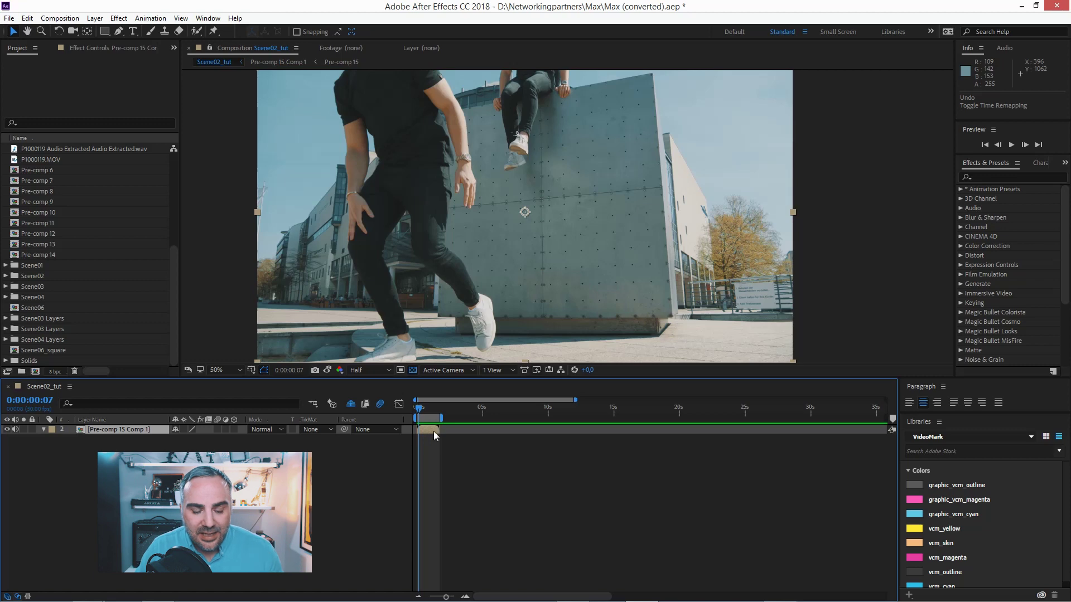
- Re-enable Time Remapping on the Pre-comp 15 Comp 1 layer
right_click(106, 425)
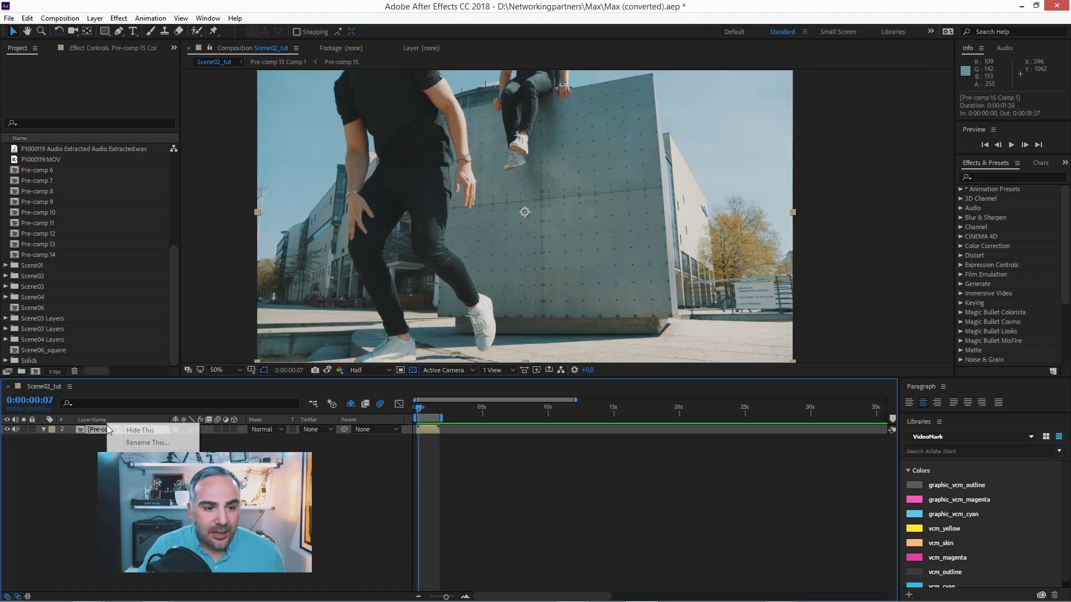
left_click(111, 463)
left_click(118, 430)
right_click(118, 430)
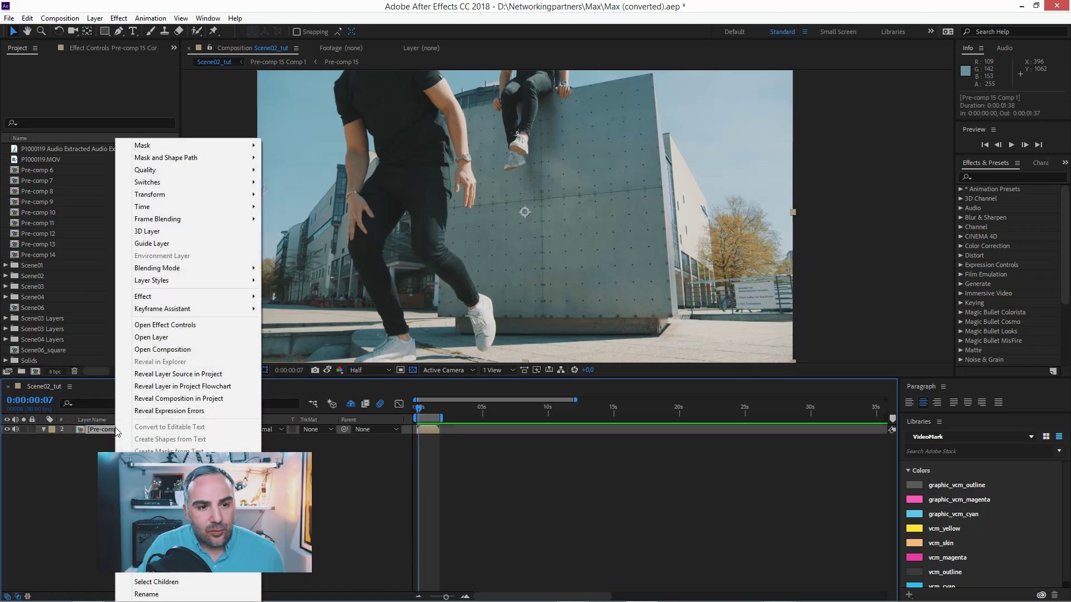
mouse_move(163, 211)
left_click(326, 208)
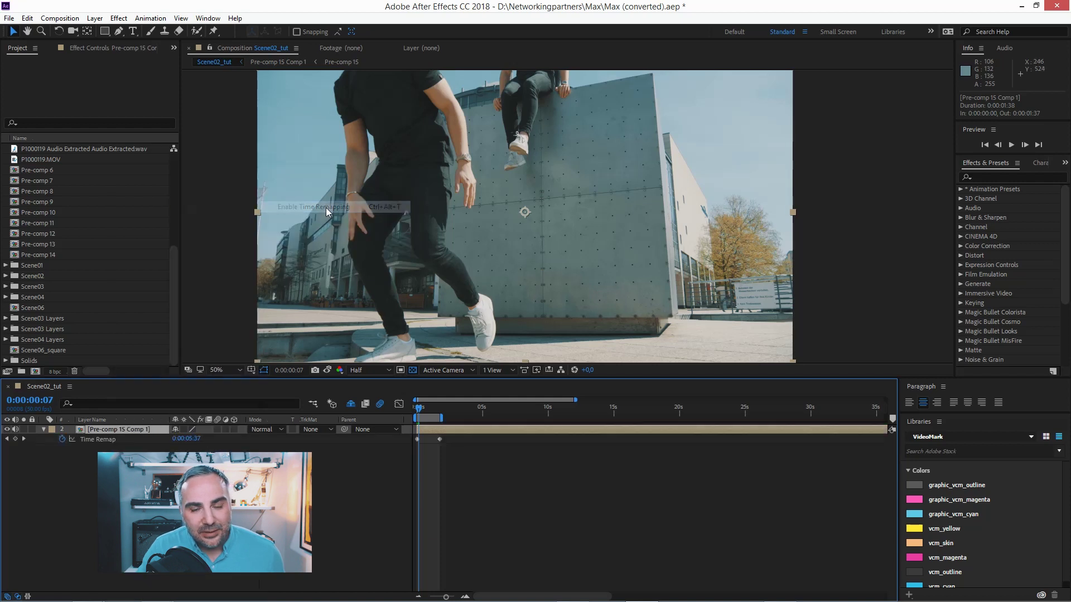
- Add a Time Remap keyframe at 0:00:01:37, the clip's last non-blank frame
left_click_drag(433, 410, 449, 444)
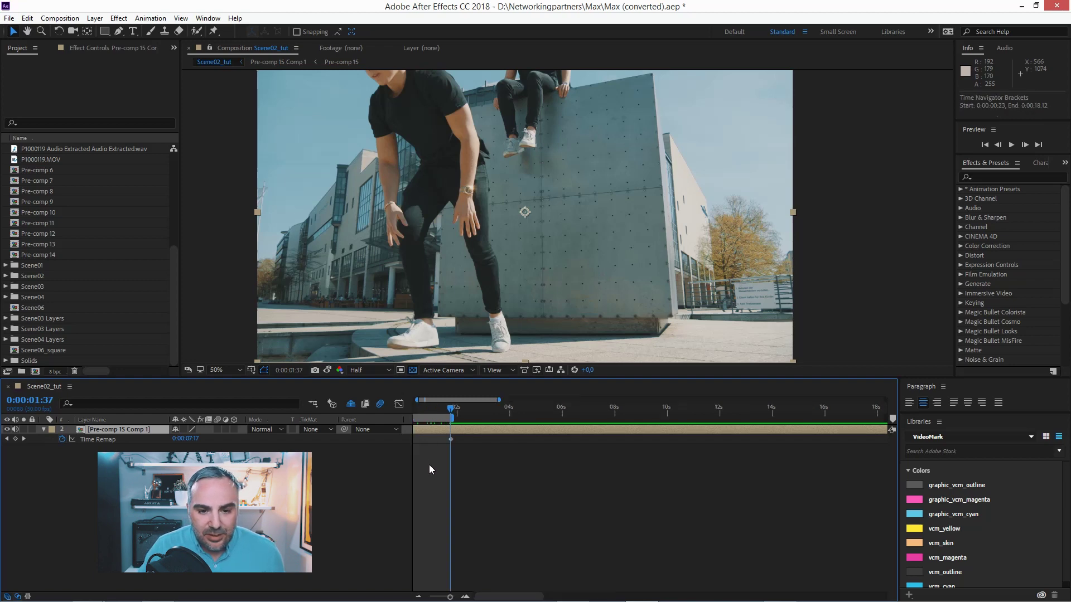
key("equal")
key("equal")
key("equal")
left_click(584, 417)
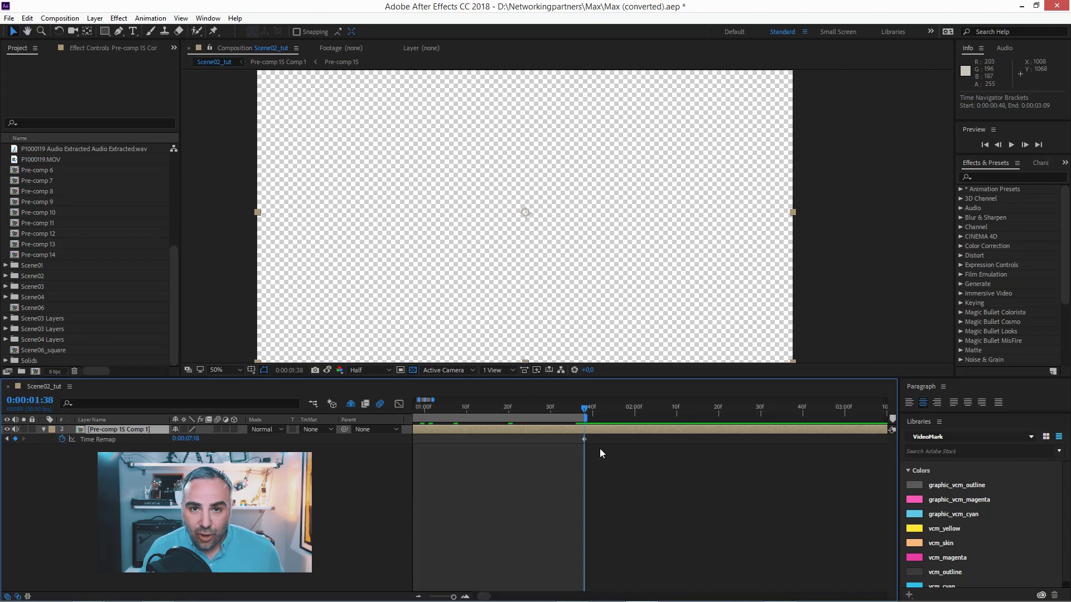
key("ctrl+Left")
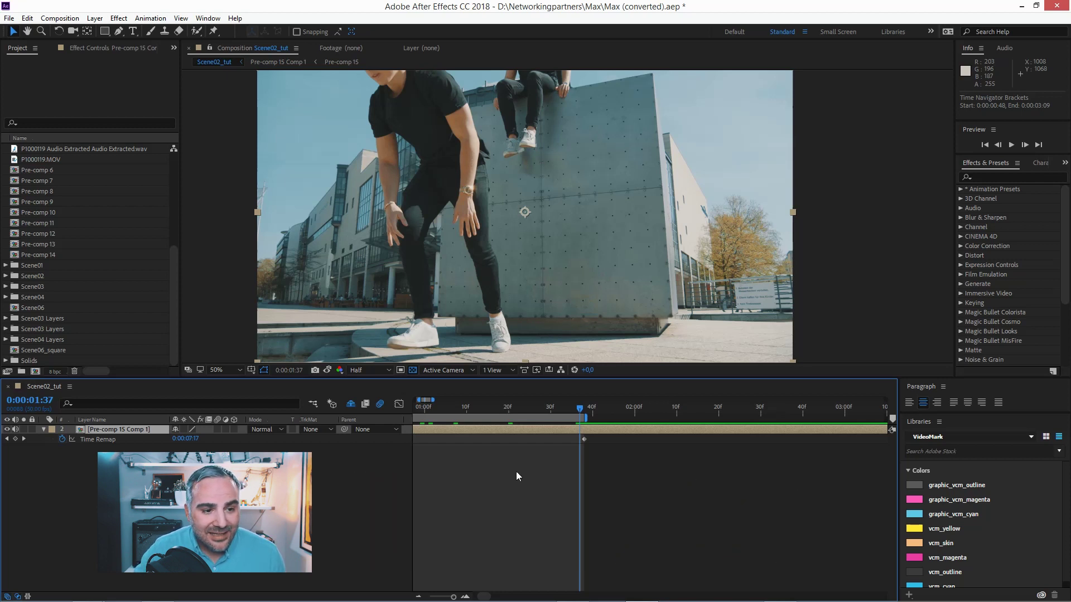
left_click(15, 439)
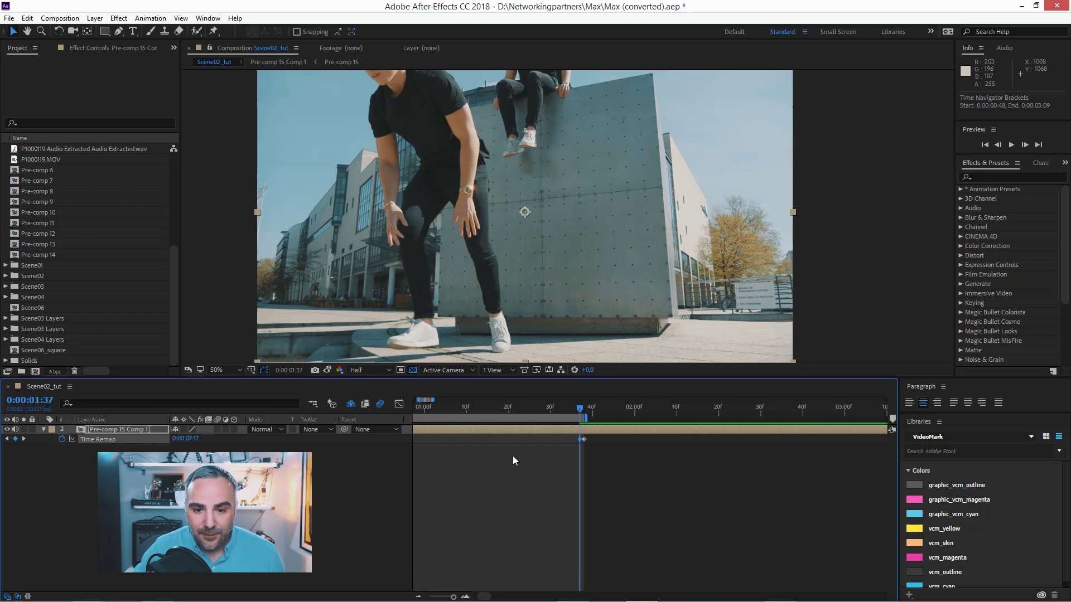
left_click(588, 458)
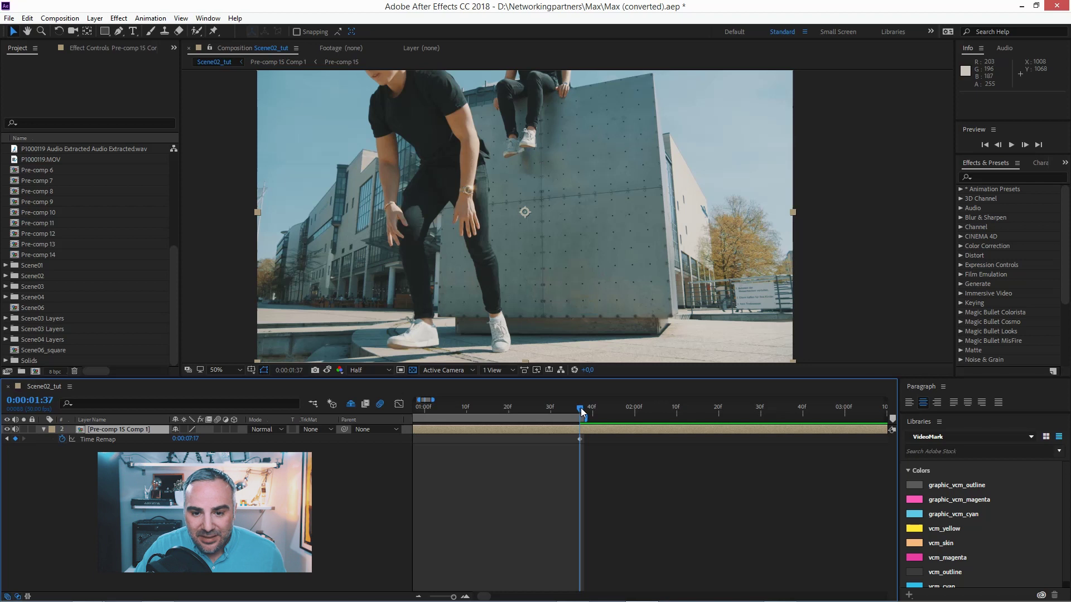
left_click_drag(580, 407, 584, 411)
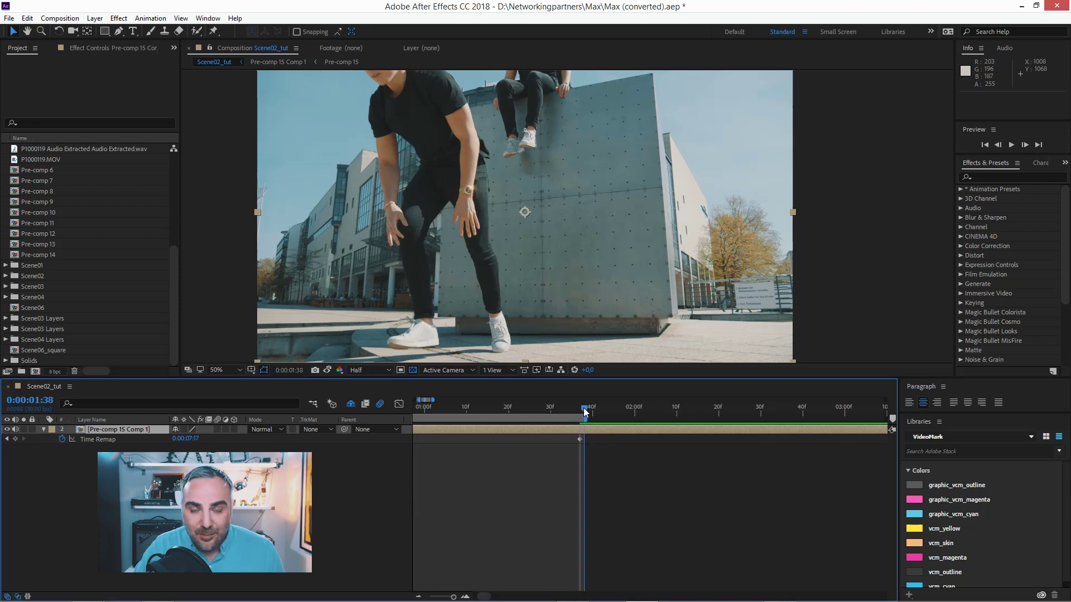
left_click_drag(584, 411, 580, 411)
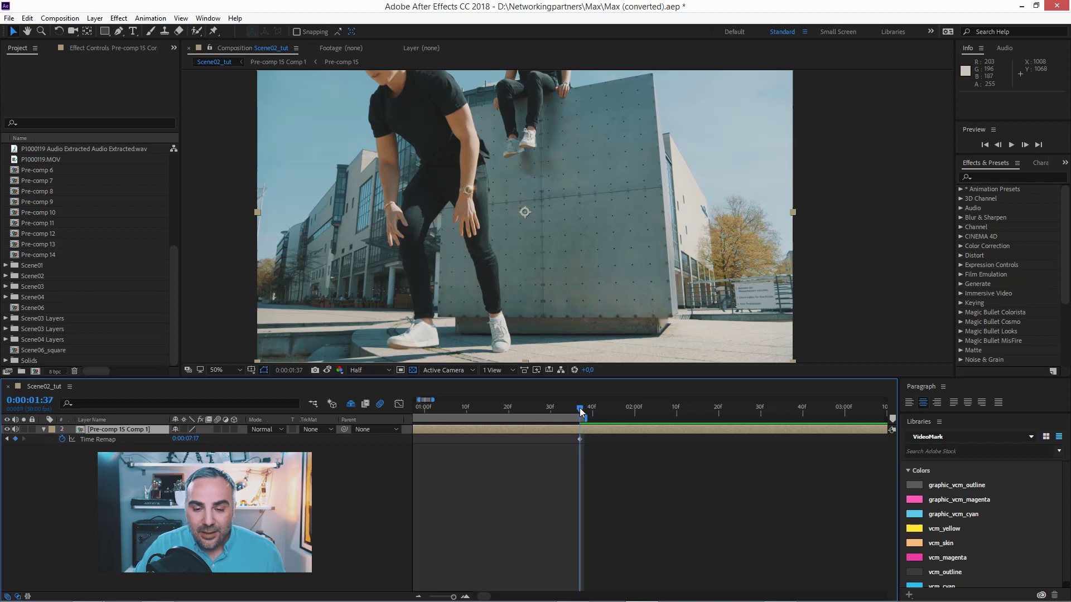
key("semicolon")
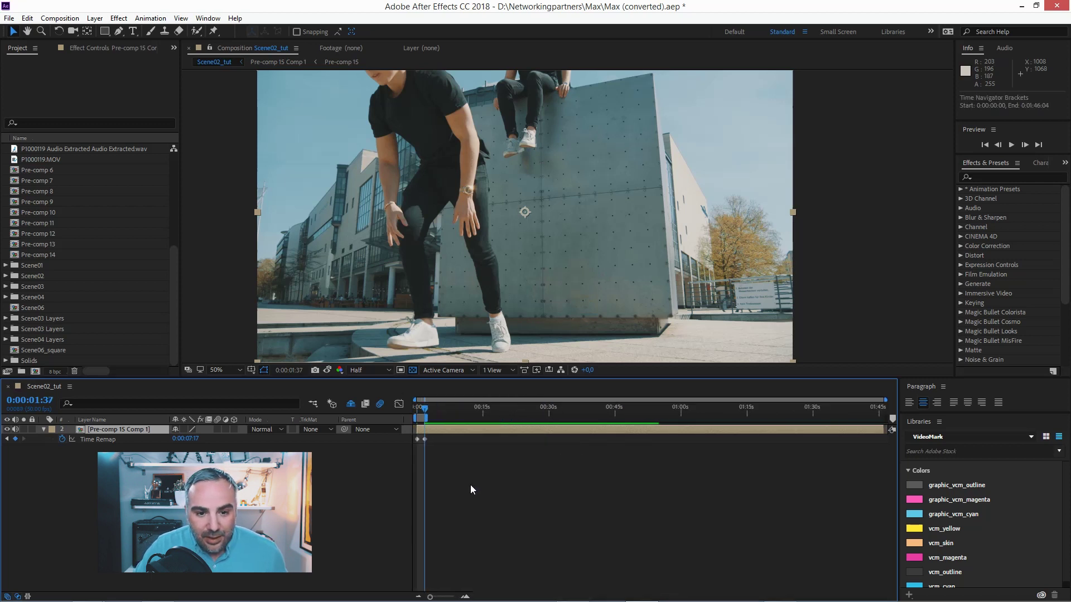
- Commit a loopOut() expression on Time Remap and extend the work area end to 0:00:11:27
left_click(416, 411)
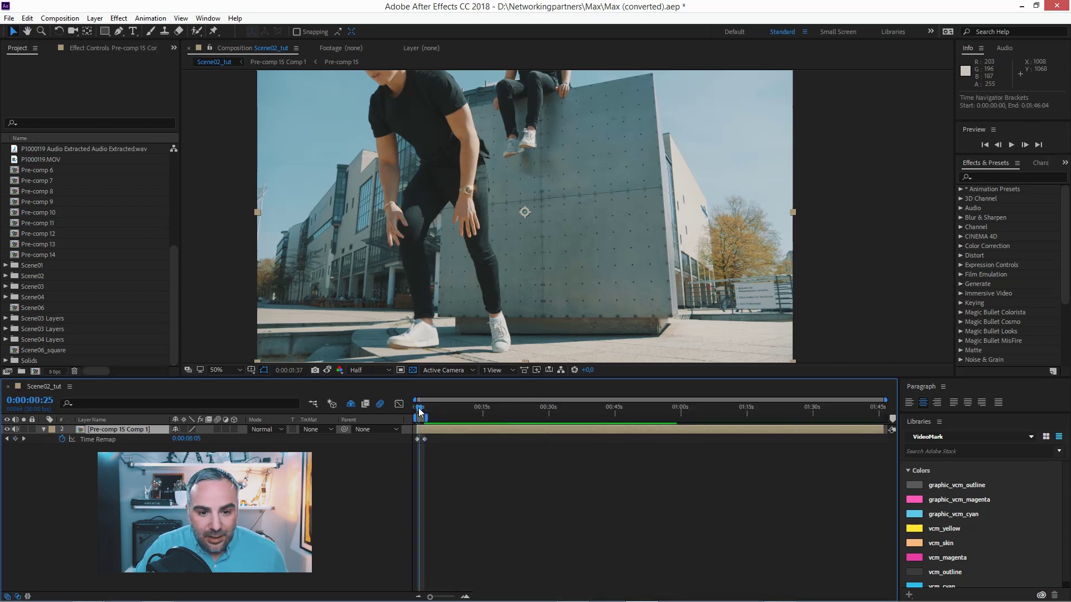
left_click(63, 440, "alt")
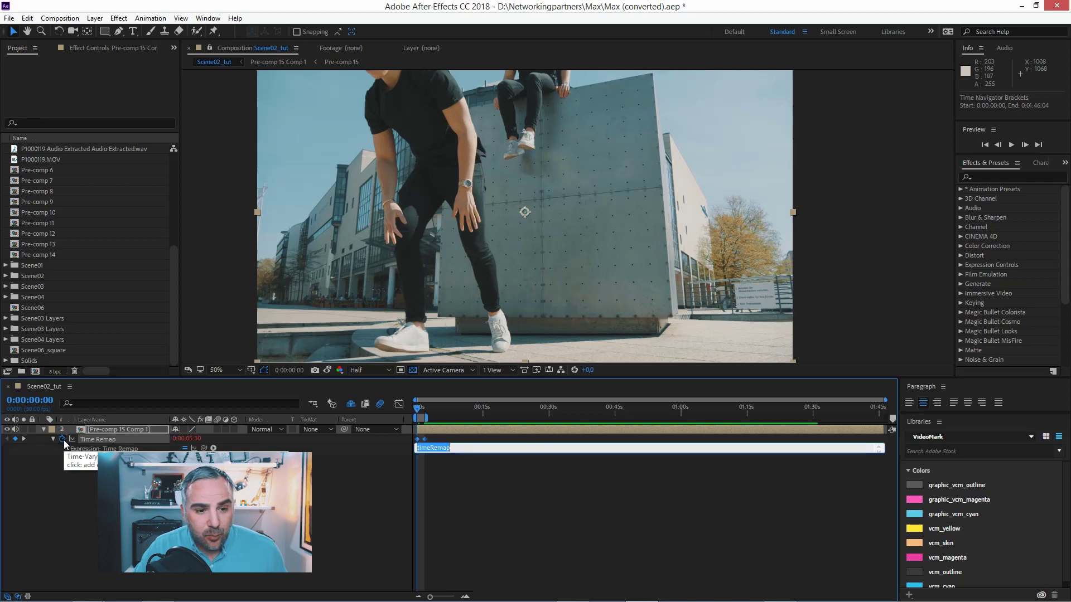
type("lo")
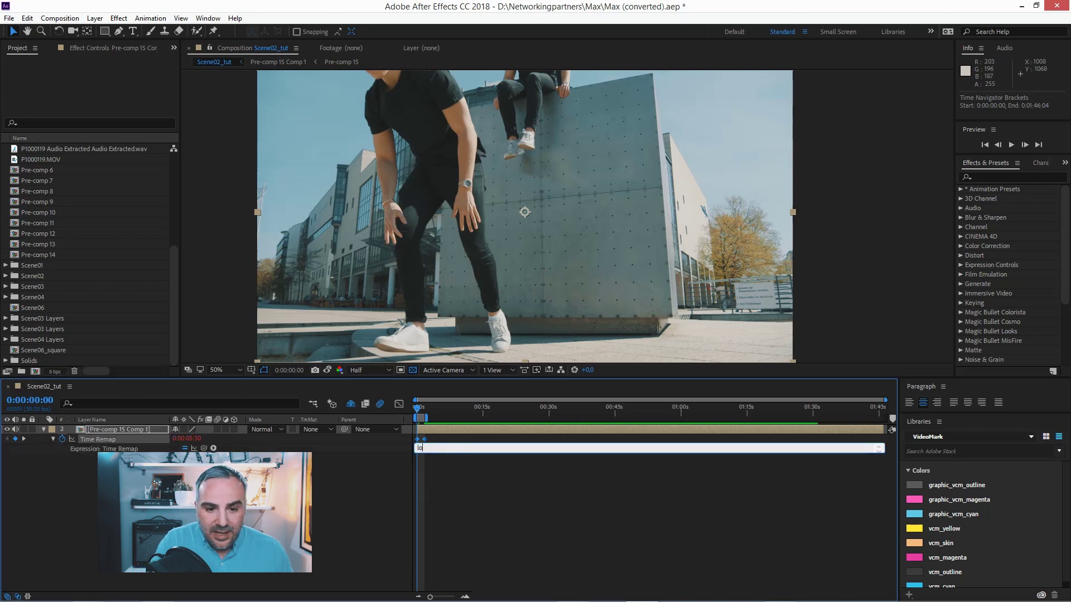
type("opOut();")
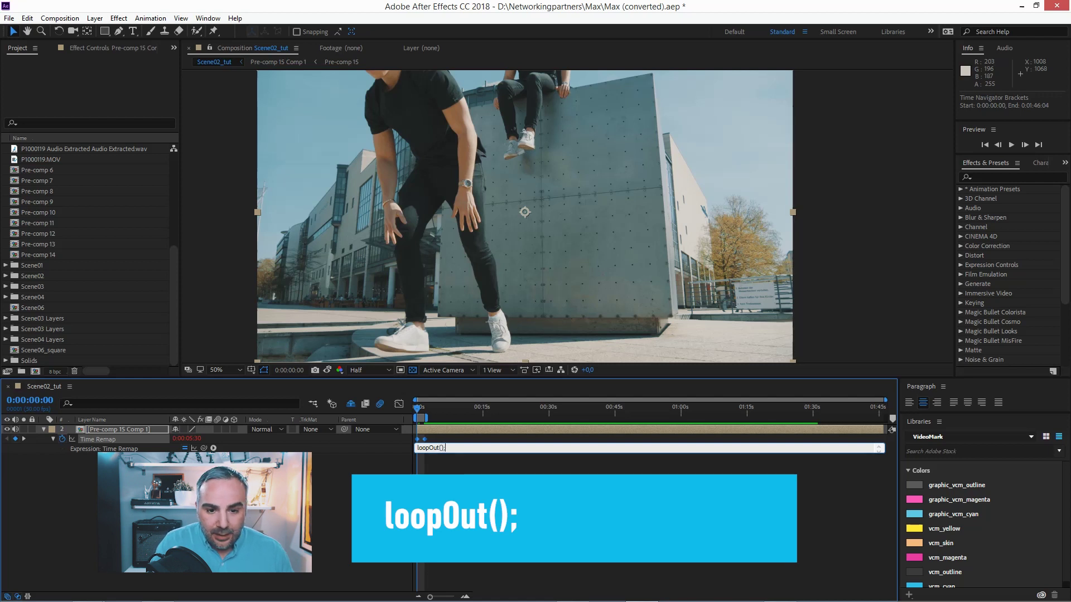
key("KP_Enter")
left_click_drag(885, 417, 468, 419)
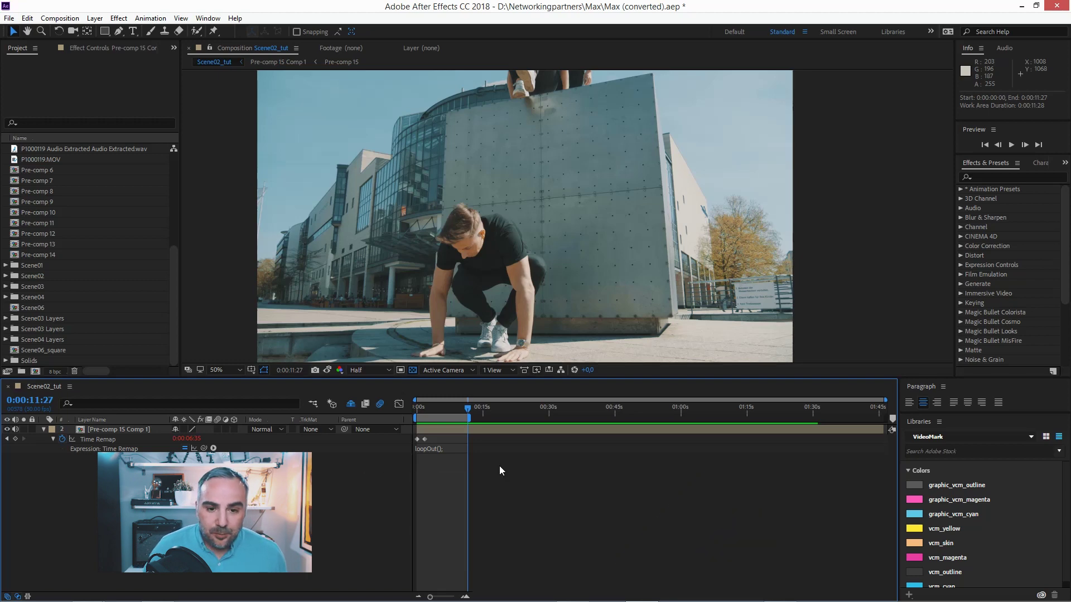
key("space")
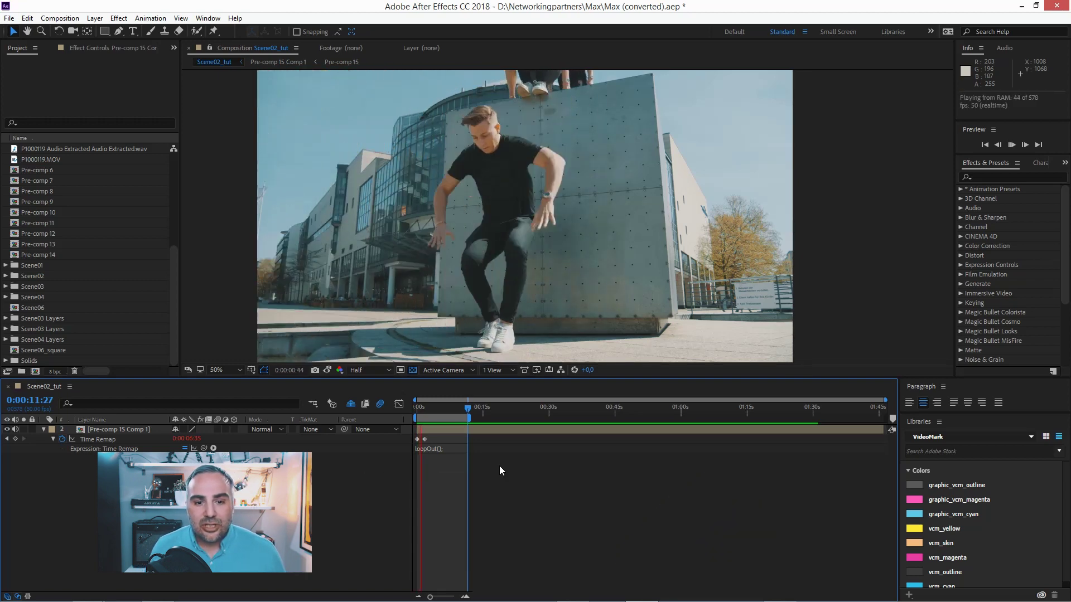